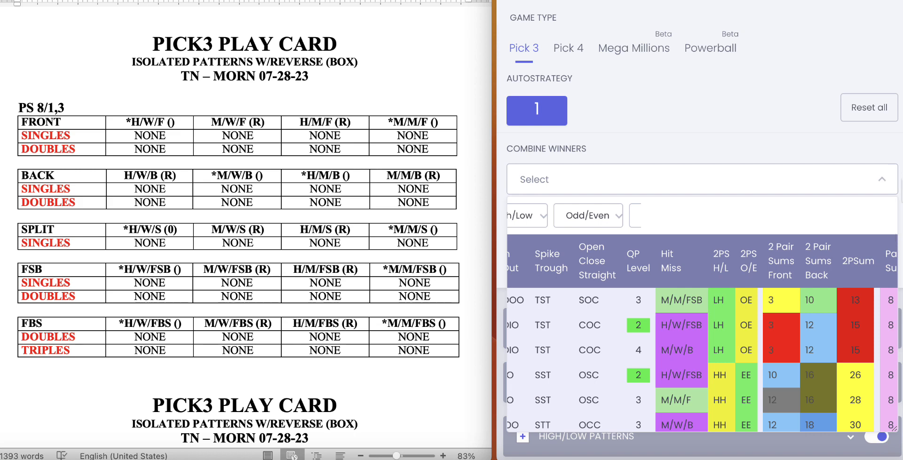
Step: Collapse the Combine Winners list and go to the box number results for pair sum 8/1,3
{"action": "scroll", "coordinate": [886, 172], "scroll_direction": "down", "scroll_amount": 5}
{"action": "scroll", "coordinate": [863, 120], "scroll_direction": "up", "scroll_amount": 4}
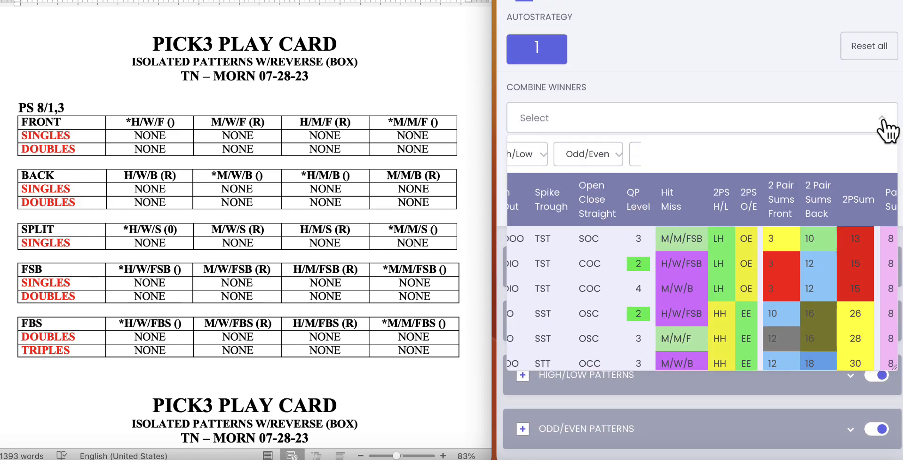
{"action": "left_click", "coordinate": [883, 123]}
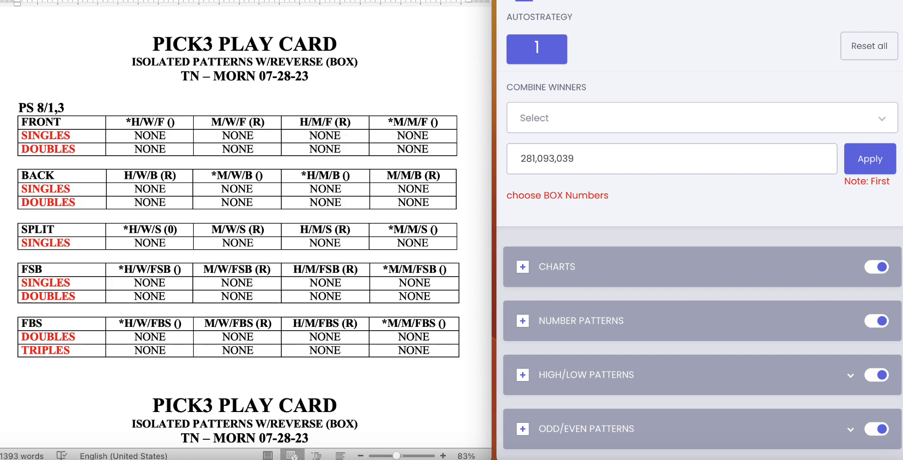
{"action": "scroll", "coordinate": [700, 235], "scroll_direction": "down", "scroll_amount": 13}
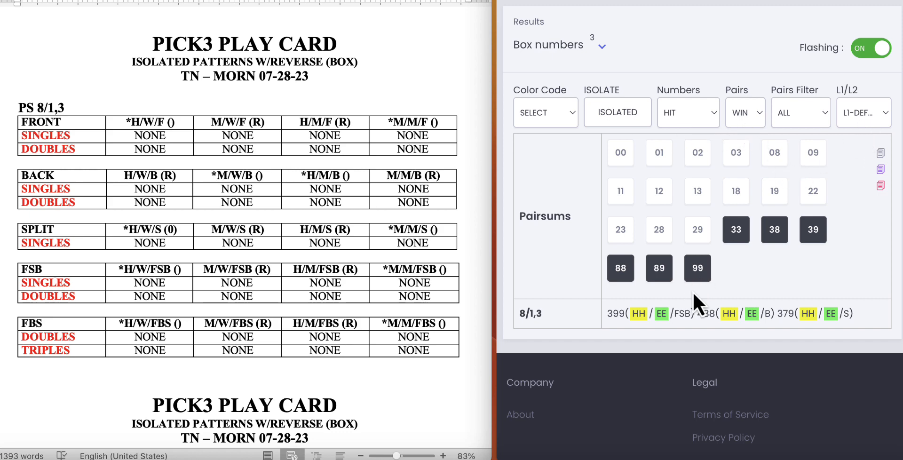
Step: Check the hit numbers under L1-REVERSE, and return the L1/L2 setting to L1-DEFAULT
{"action": "left_click", "coordinate": [866, 113]}
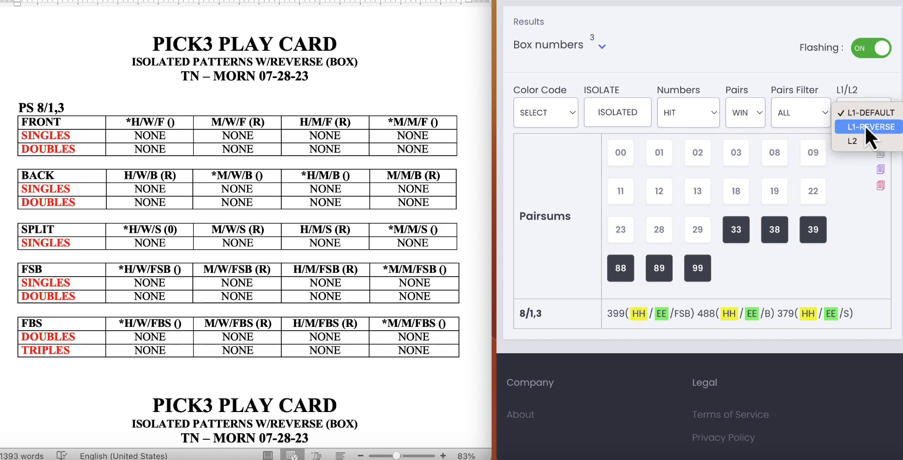
{"action": "left_click", "coordinate": [865, 126]}
{"action": "left_click", "coordinate": [870, 113]}
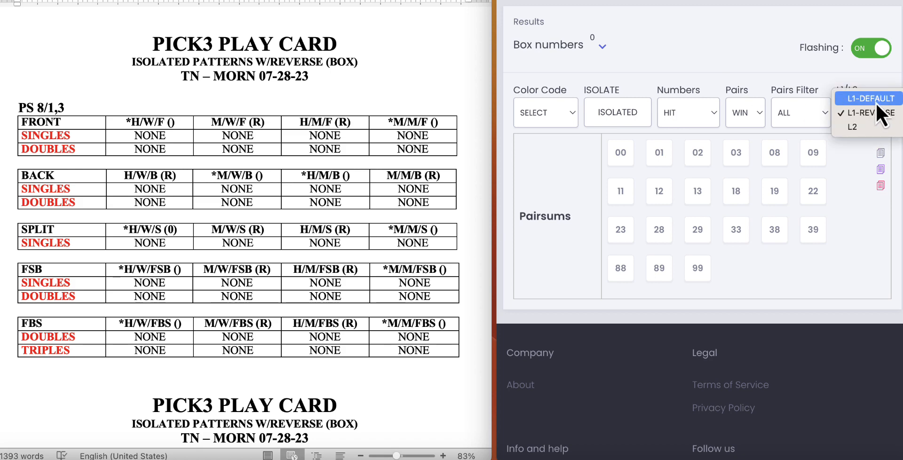
{"action": "left_click", "coordinate": [855, 89]}
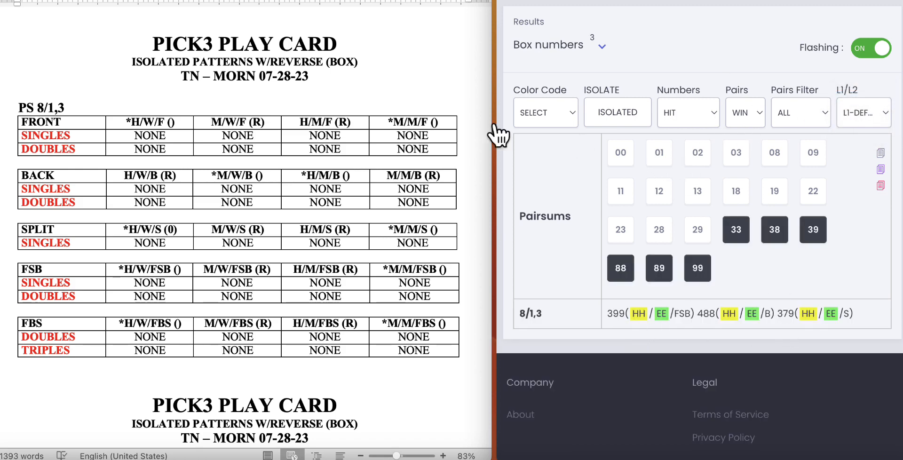
Step: Review the isolated pair sums for 8/1,3, along with the state, game type and combined winners settings
{"action": "left_click", "coordinate": [628, 119]}
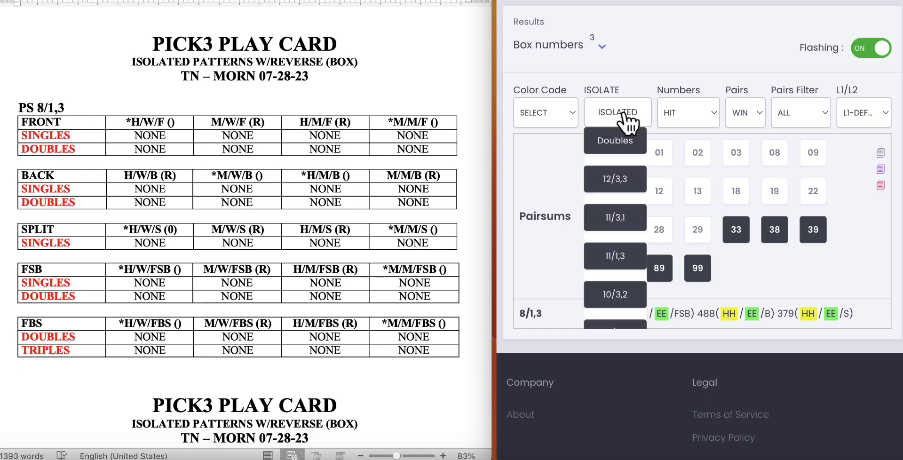
{"action": "scroll", "coordinate": [621, 256], "scroll_direction": "down", "scroll_amount": 5}
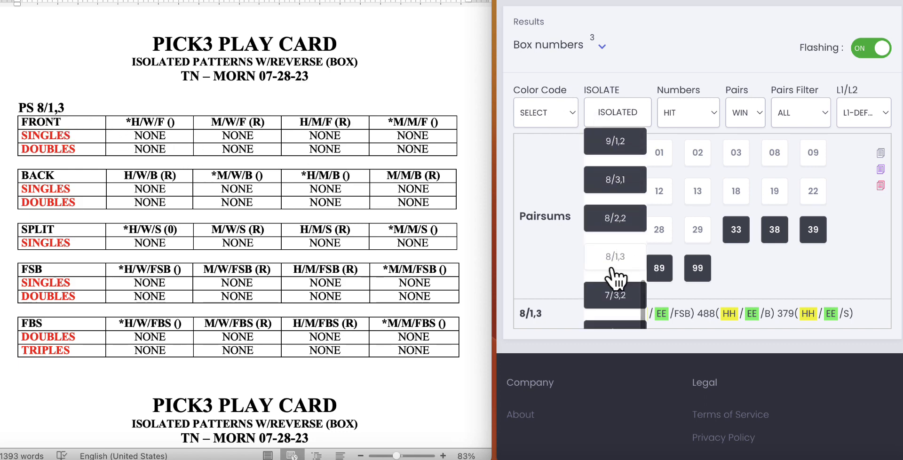
{"action": "left_click", "coordinate": [625, 123]}
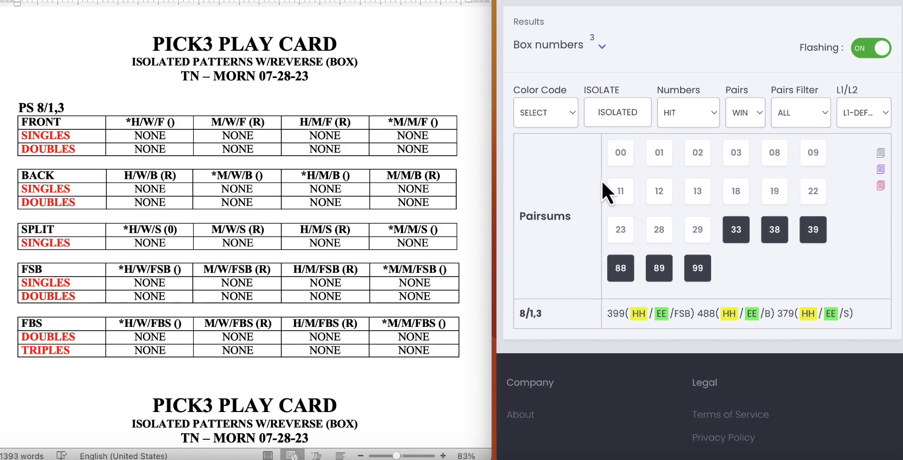
{"action": "scroll", "coordinate": [674, 194], "scroll_direction": "up", "scroll_amount": 20}
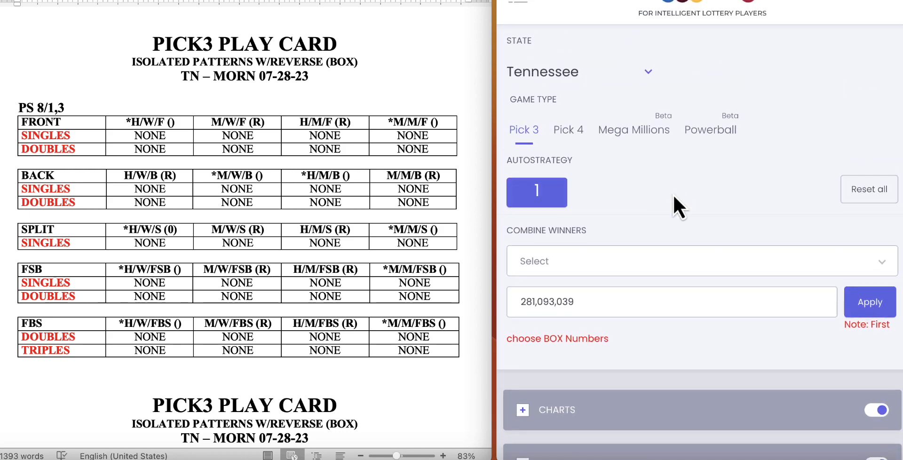
{"action": "scroll", "coordinate": [704, 219], "scroll_direction": "down", "scroll_amount": 20}
{"action": "scroll", "coordinate": [703, 218], "scroll_direction": "up", "scroll_amount": 1}
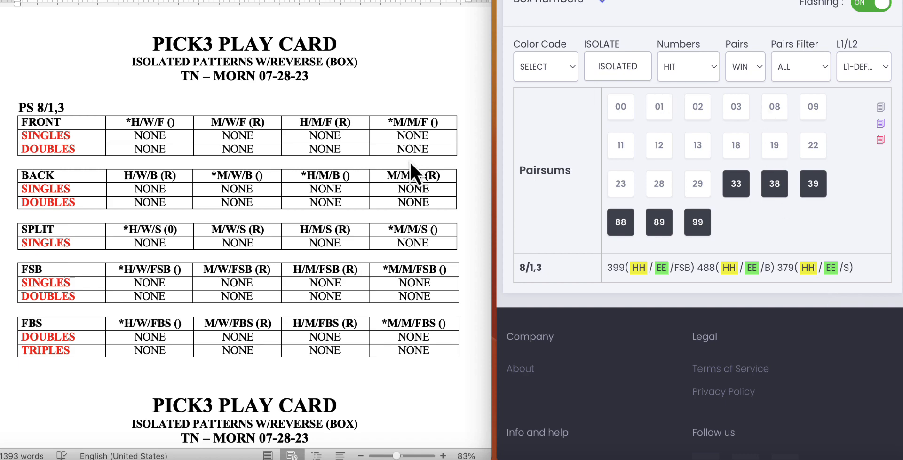
{"action": "scroll", "coordinate": [431, 173], "scroll_direction": "up", "scroll_amount": 1}
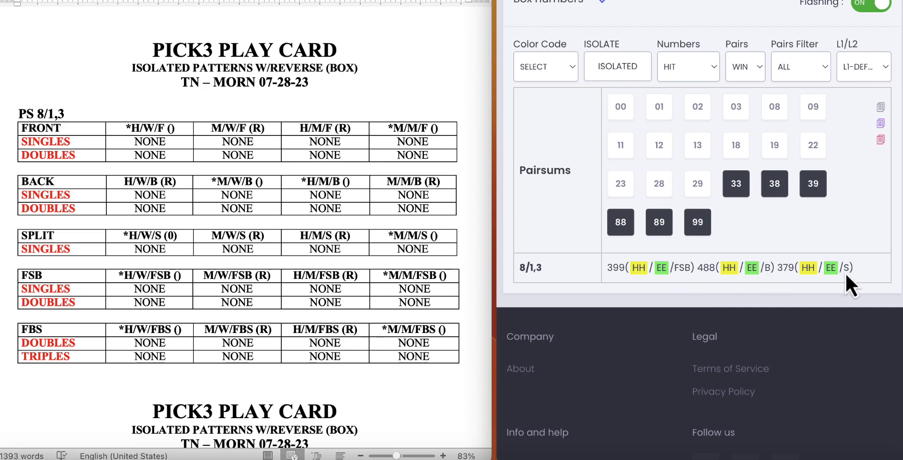
Step: Filter the hit numbers to BACK pairs and copy 488 into the play card's BACK doubles cell under H/W/B (R)
{"action": "left_click", "coordinate": [817, 69]}
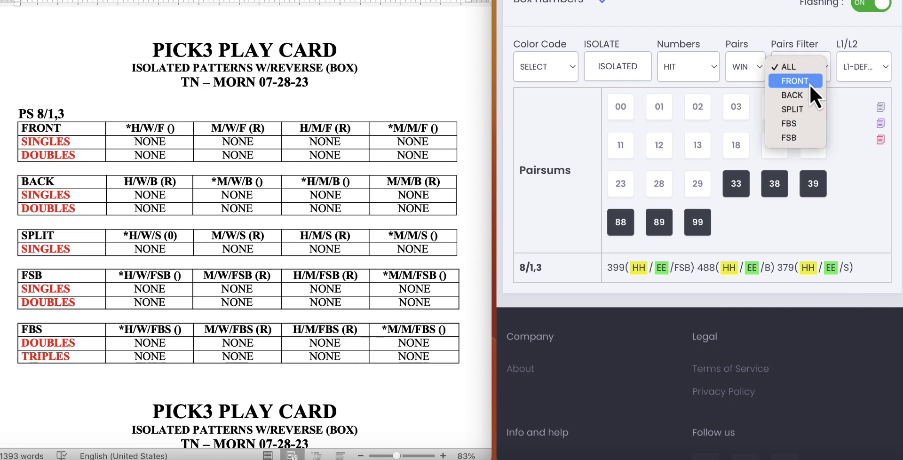
{"action": "left_click", "coordinate": [803, 95]}
{"action": "left_click", "coordinate": [879, 109]}
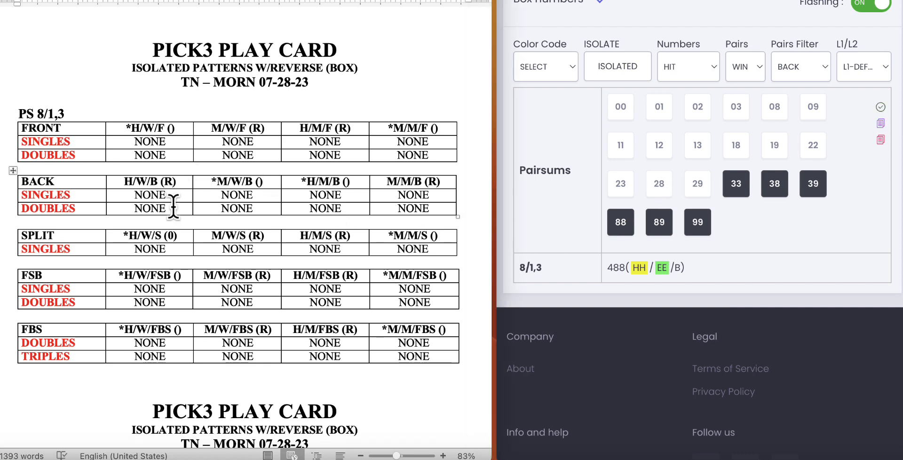
{"action": "left_click_drag", "start_coordinate": [166, 195], "coordinate": [134, 197]}
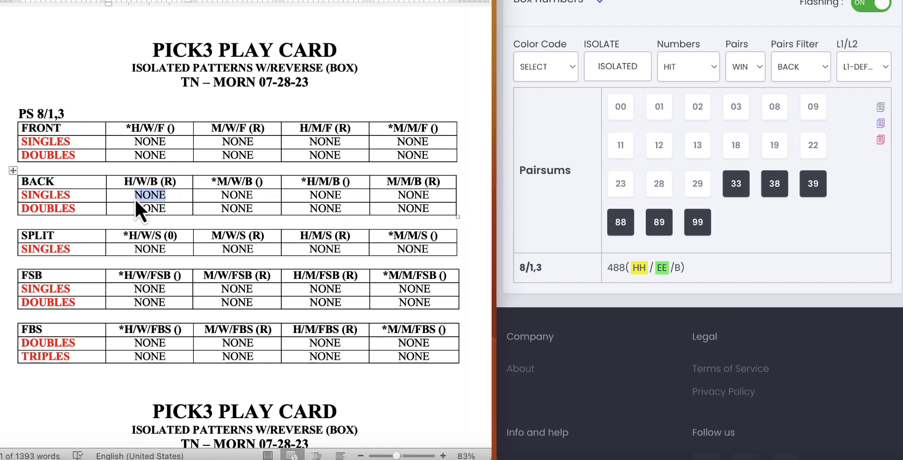
{"action": "key", "text": "ctrl+v"}
{"action": "left_click_drag", "start_coordinate": [177, 207], "coordinate": [135, 210]}
{"action": "key", "text": "ctrl+v"}
Step: Filter the hit numbers to SPLIT pairs and copy 379 into the play card's SPLIT singles cell under *H/W/S
{"action": "left_click", "coordinate": [811, 68]}
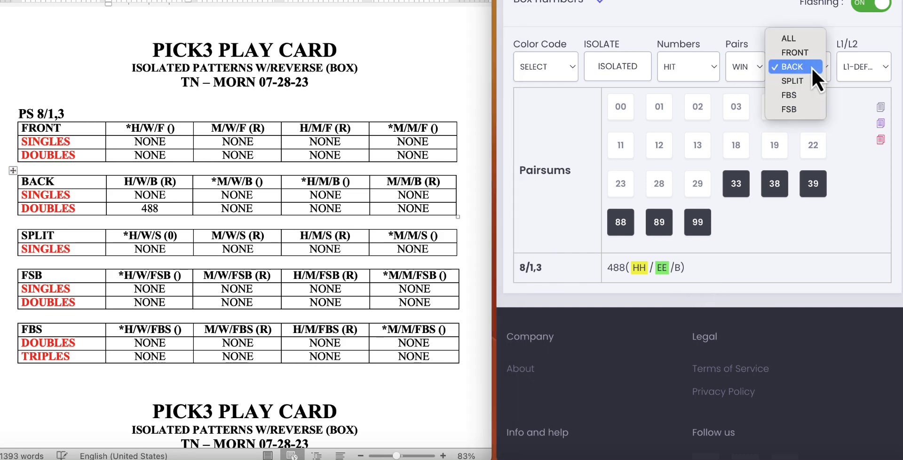
{"action": "left_click", "coordinate": [816, 67]}
{"action": "left_click", "coordinate": [818, 77]}
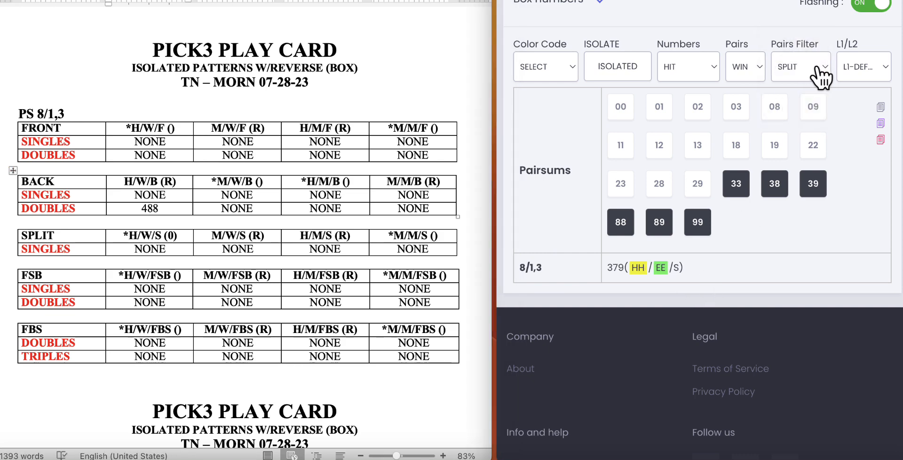
{"action": "left_click", "coordinate": [880, 108]}
{"action": "left_click", "coordinate": [165, 251]}
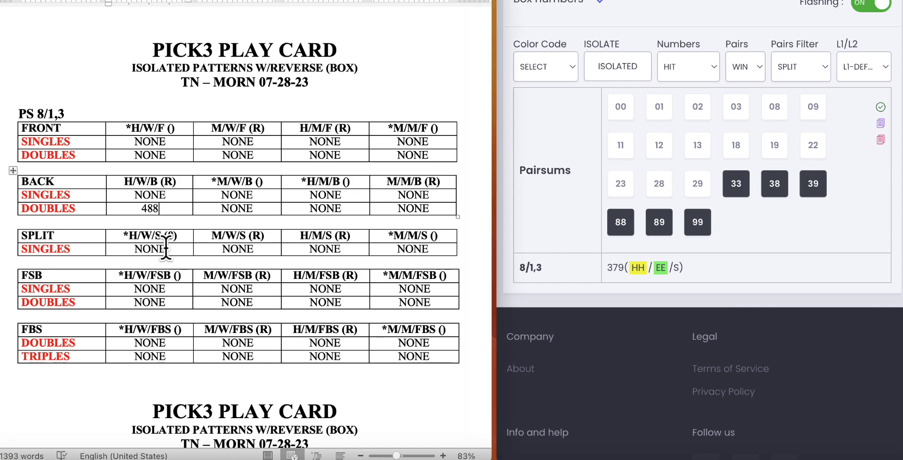
{"action": "left_click_drag", "start_coordinate": [167, 249], "coordinate": [129, 251]}
{"action": "key", "text": "super+v"}
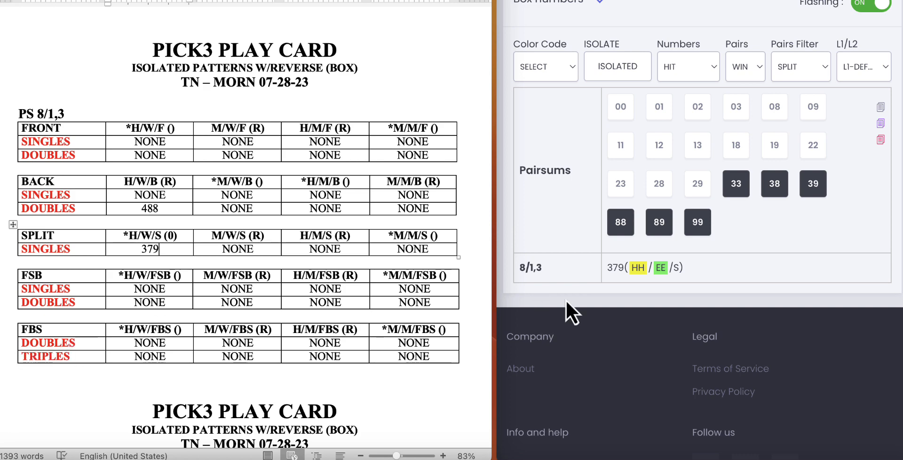
Step: Filter the hit numbers to FSB pairs and copy 399 into the play card's FSB doubles cell under *H/W/FSB
{"action": "left_click", "coordinate": [817, 67]}
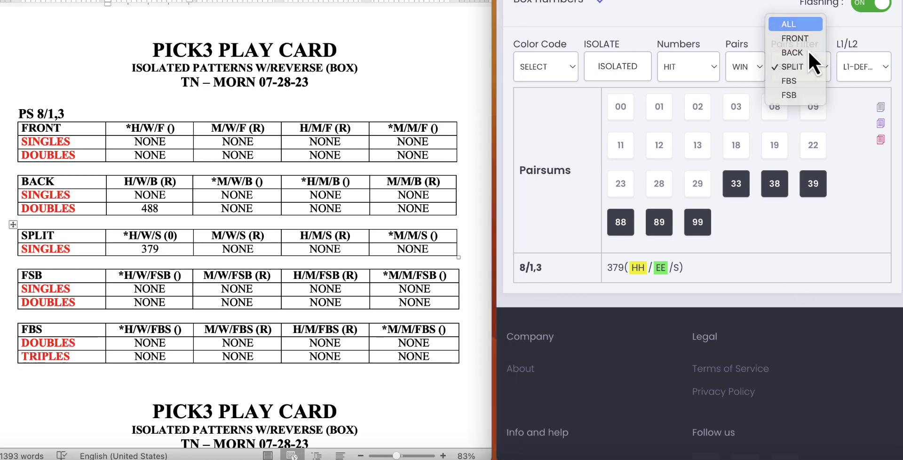
{"action": "left_click", "coordinate": [795, 24]}
{"action": "left_click", "coordinate": [801, 67]}
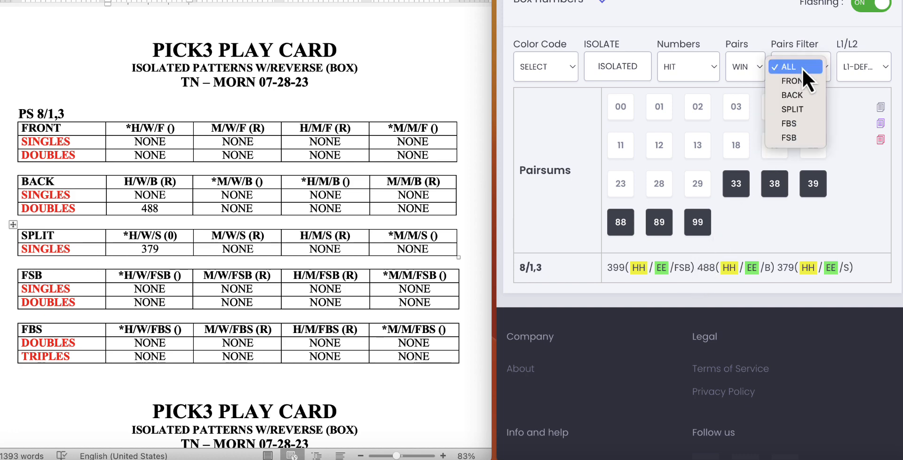
{"action": "left_click", "coordinate": [792, 140]}
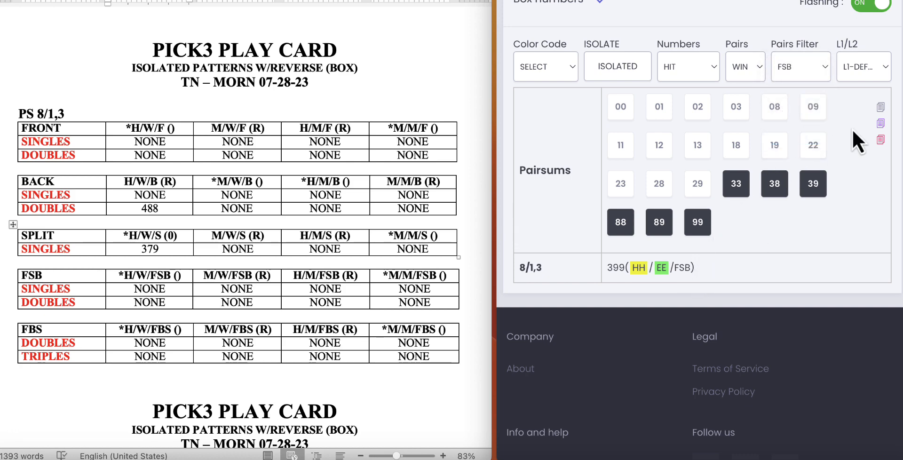
{"action": "left_click", "coordinate": [880, 107]}
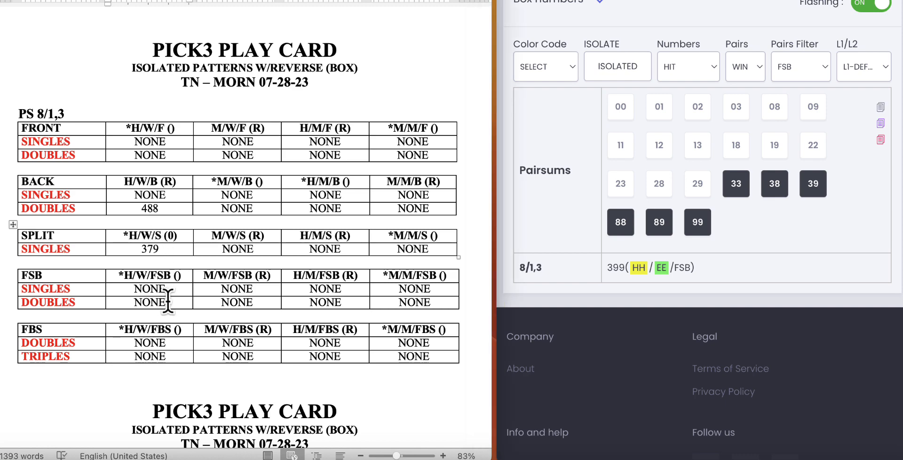
{"action": "double_click", "coordinate": [135, 303]}
{"action": "key", "text": "super+v"}
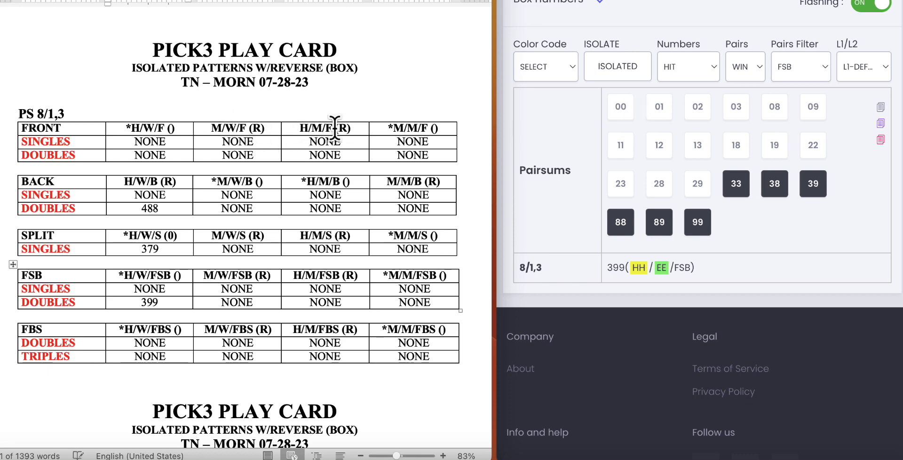
Step: Switch the numbers to MISS for the FSB pairs, keeping the L1-DEFAULT setting
{"action": "left_click", "coordinate": [709, 65]}
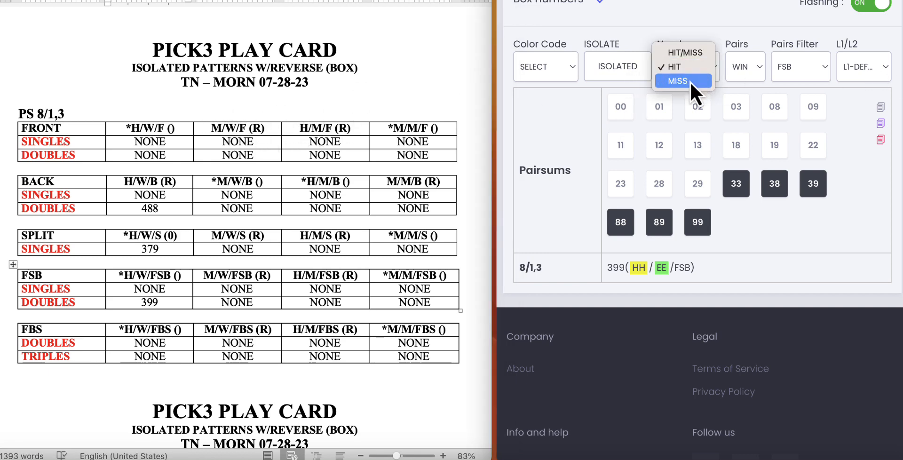
{"action": "left_click", "coordinate": [690, 81]}
{"action": "left_click", "coordinate": [877, 65]}
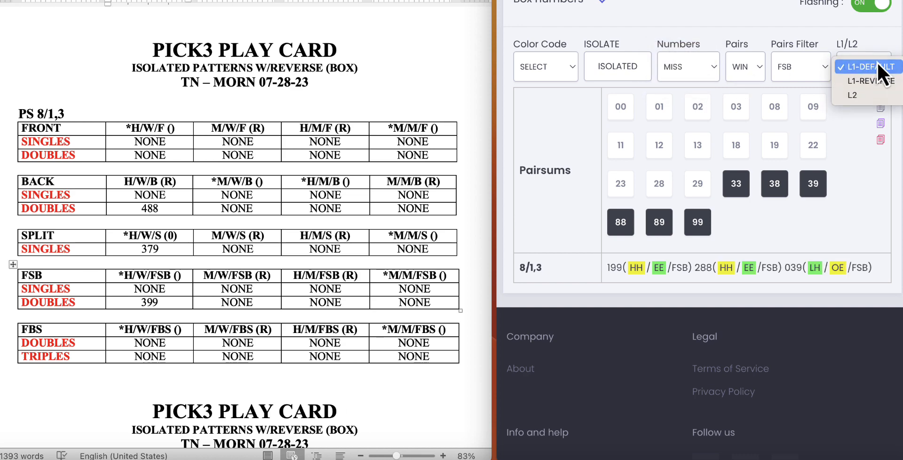
{"action": "left_click", "coordinate": [876, 65]}
{"action": "scroll", "coordinate": [601, 14], "scroll_direction": "up", "scroll_amount": 2}
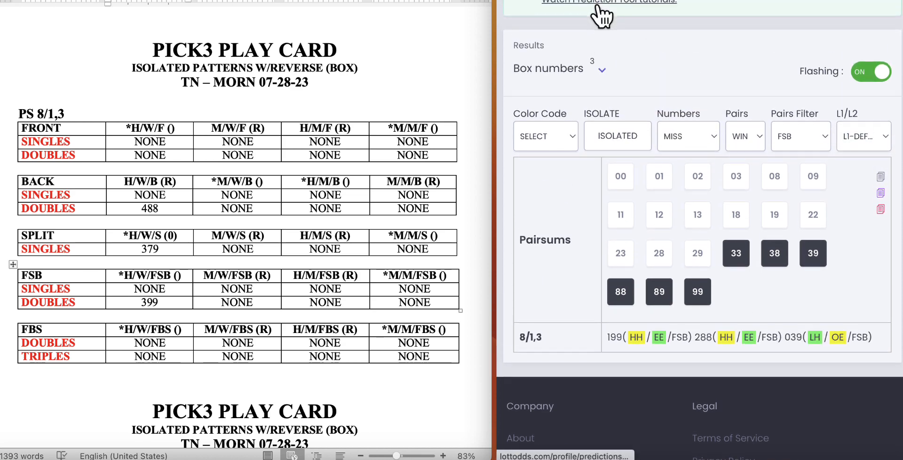
{"action": "scroll", "coordinate": [601, 15], "scroll_direction": "down", "scroll_amount": 1}
{"action": "scroll", "coordinate": [805, 170], "scroll_direction": "down", "scroll_amount": 1}
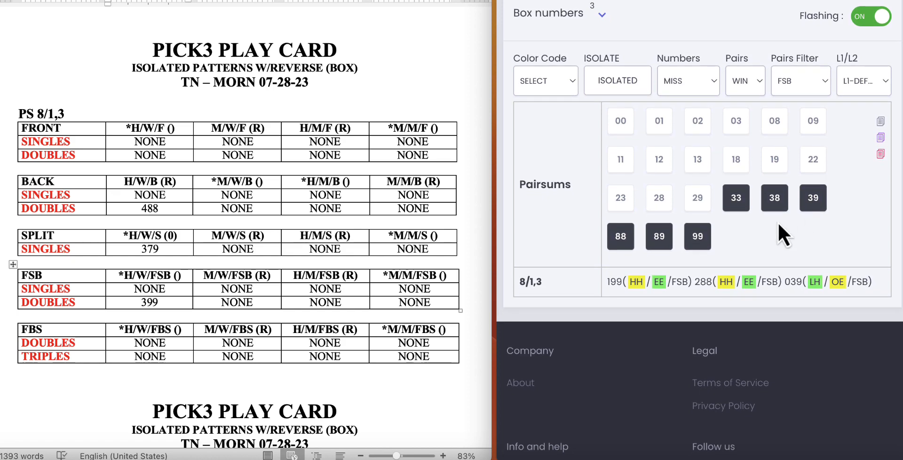
Step: Check the missed FSB numbers under L1-REVERSE and return to L1-DEFAULT to compare them
{"action": "left_click", "coordinate": [872, 82]}
{"action": "left_click", "coordinate": [871, 94]}
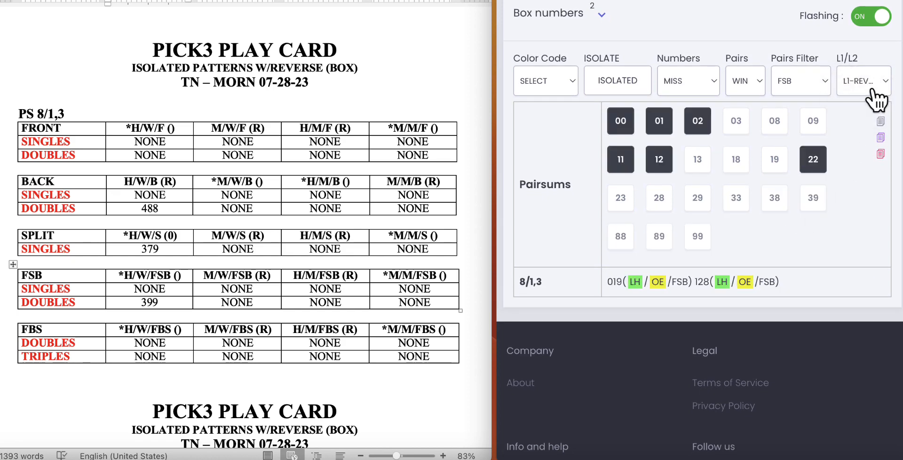
{"action": "left_click", "coordinate": [882, 81]}
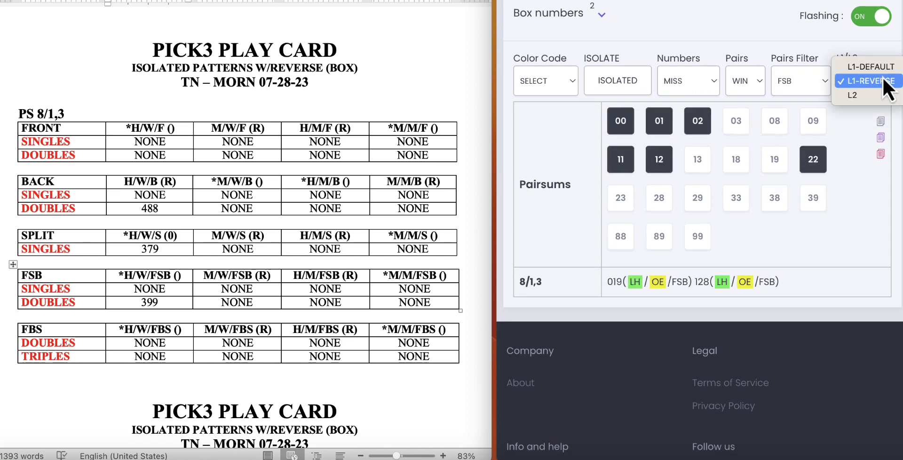
{"action": "left_click", "coordinate": [877, 68]}
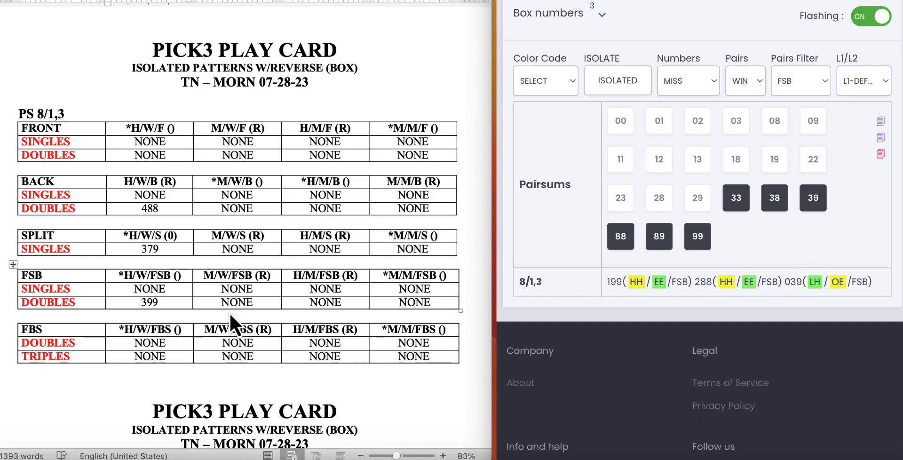
Step: Set L1-REVERSE and copy the missed numbers 019,128 into the play card's FSB singles cell under M/W/FSB (R)
{"action": "left_click", "coordinate": [884, 80]}
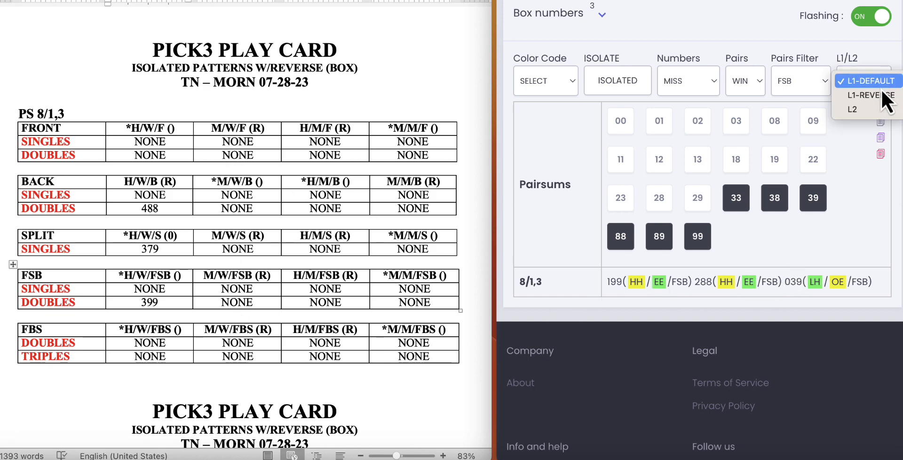
{"action": "left_click", "coordinate": [881, 95]}
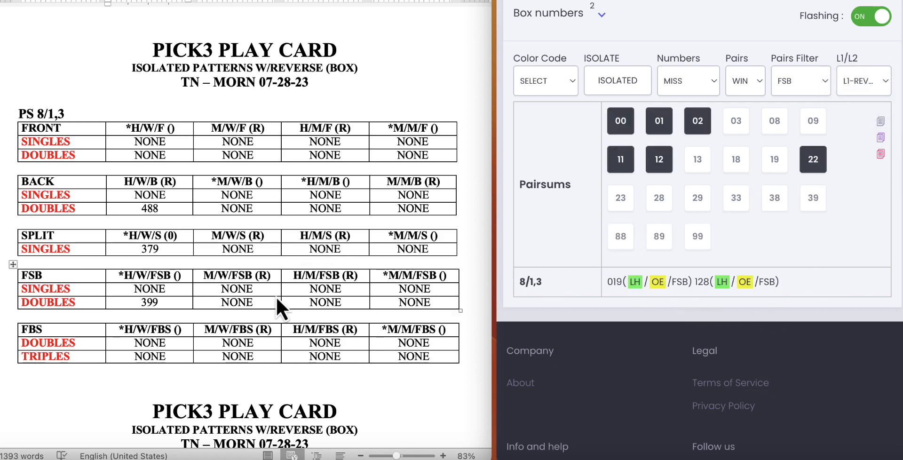
{"action": "left_click", "coordinate": [880, 122]}
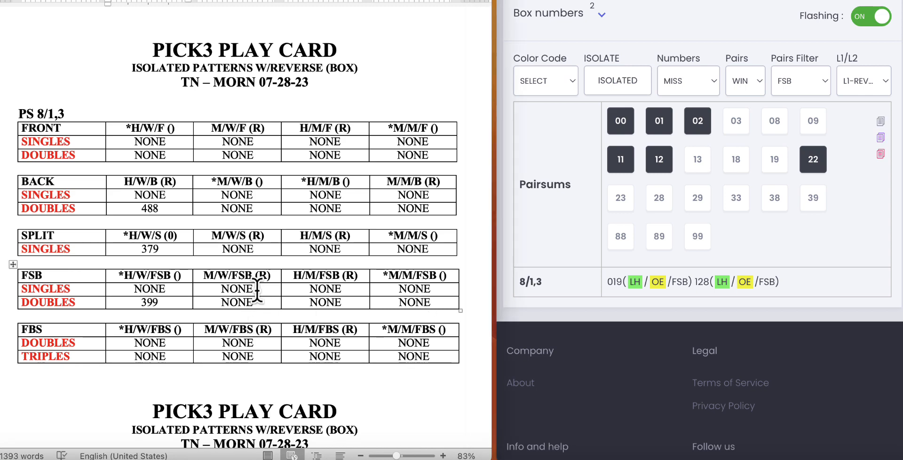
{"action": "left_click_drag", "start_coordinate": [253, 289], "coordinate": [218, 291]}
{"action": "key", "text": "ctrl+v"}
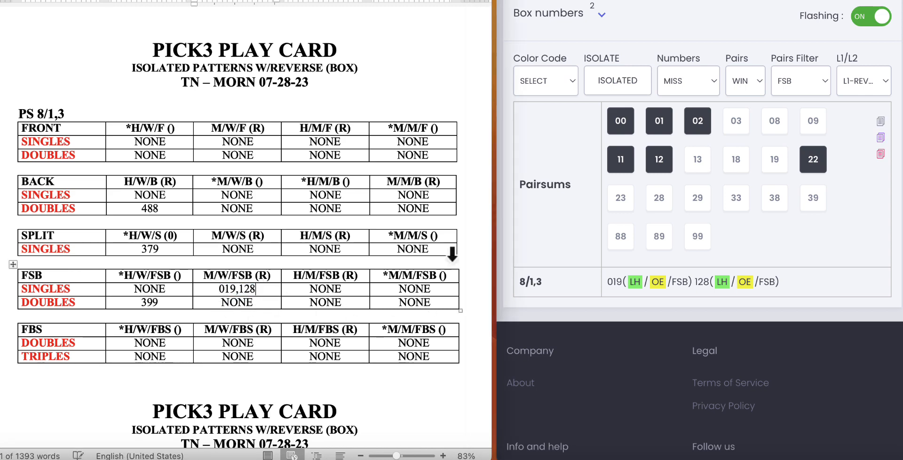
Step: Set L1-DEFAULT, copy the missed numbers 199,288 into the FSB doubles cell under M/W/FSB (R), and add 039 to the singles cell above
{"action": "left_click", "coordinate": [855, 79]}
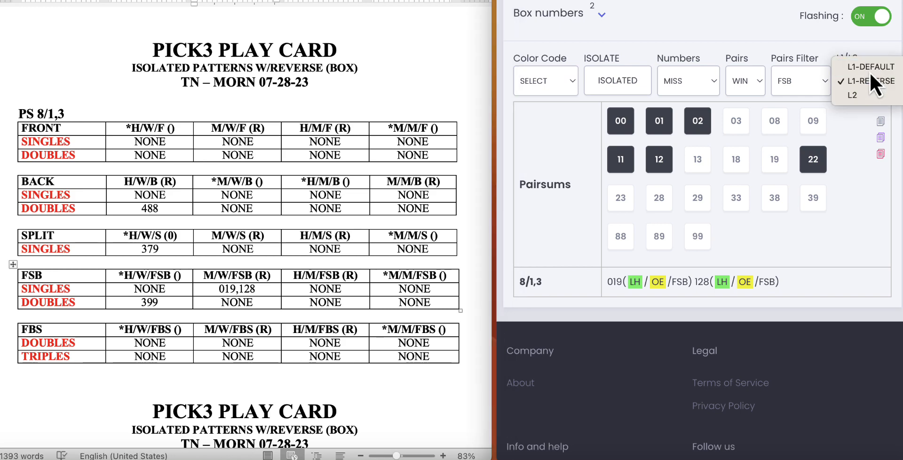
{"action": "left_click", "coordinate": [870, 71]}
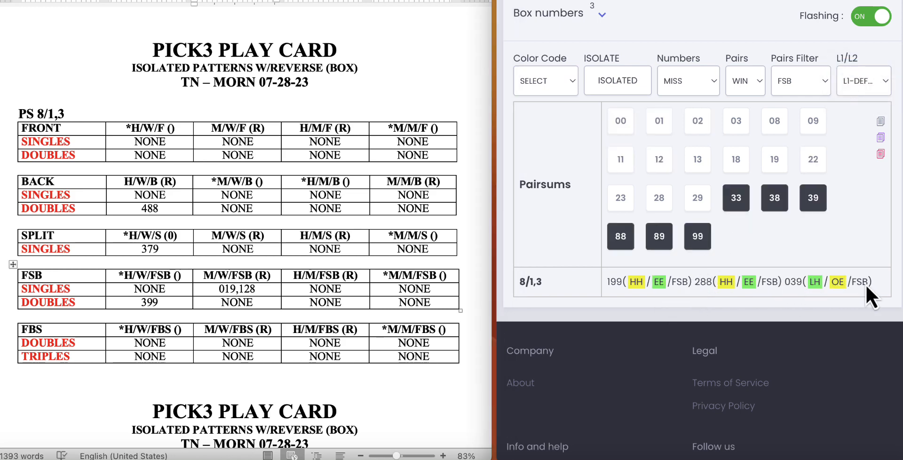
{"action": "left_click", "coordinate": [879, 123]}
{"action": "left_click_drag", "start_coordinate": [254, 302], "coordinate": [222, 304]}
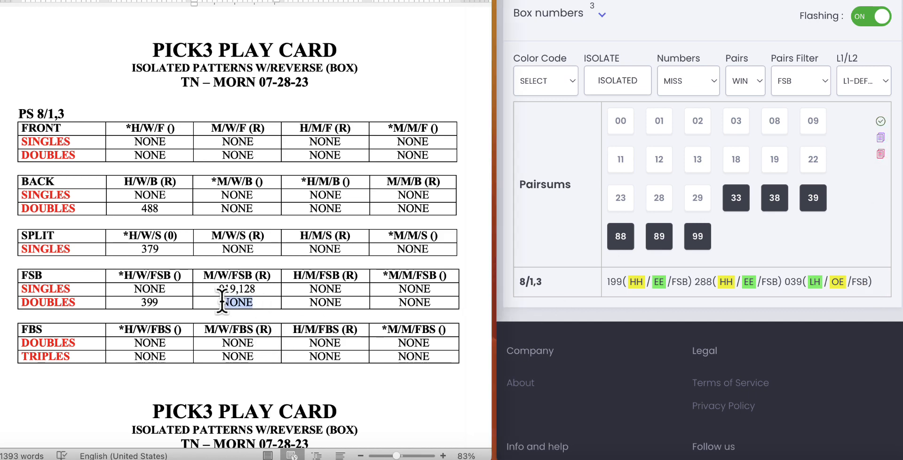
{"action": "key", "text": "ctrl+v"}
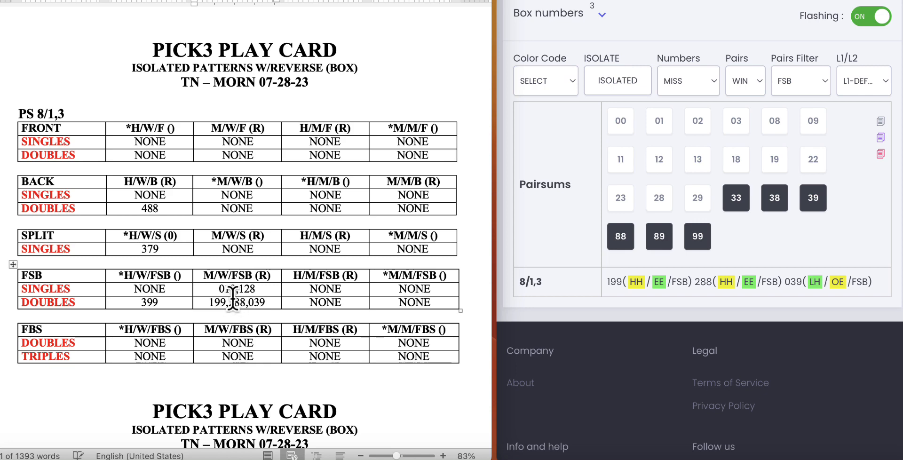
{"action": "mouse_move", "coordinate": [265, 302]}
{"action": "left_mouse_down"}
{"action": "mouse_move", "coordinate": [248, 301]}
{"action": "mouse_move", "coordinate": [258, 295]}
{"action": "left_mouse_up"}
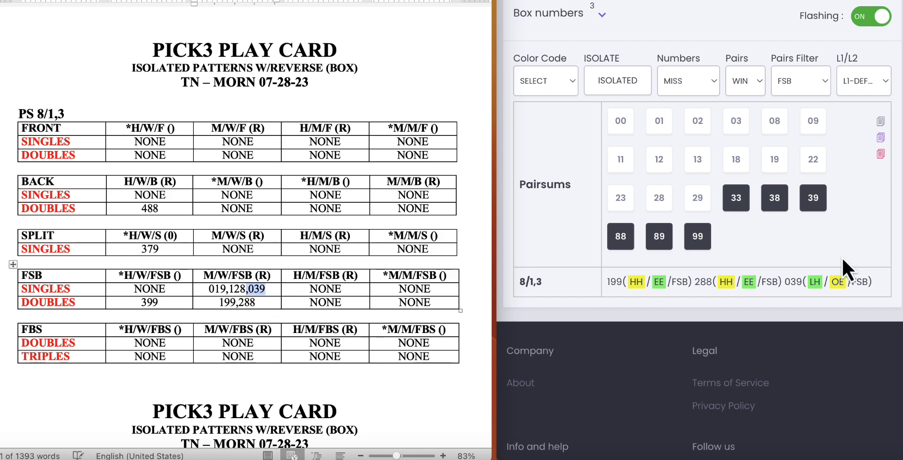
{"action": "left_click", "coordinate": [307, 154]}
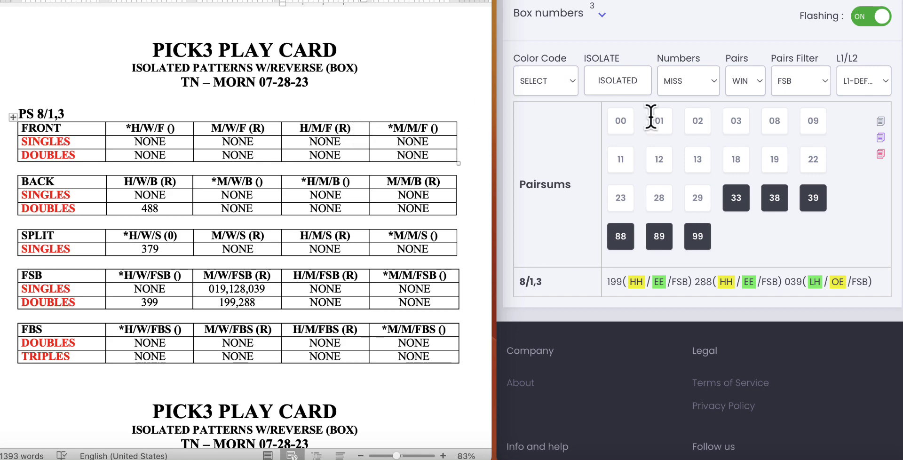
Step: Switch the numbers to HIT and the pairs to MISS, and check the FSB results under L1-DEFAULT and L1-REVERSE
{"action": "left_click", "coordinate": [701, 81]}
{"action": "left_click", "coordinate": [696, 68]}
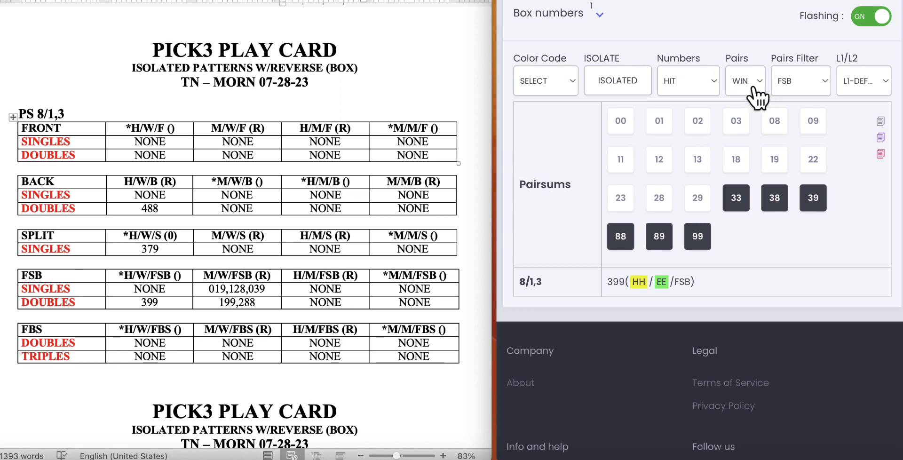
{"action": "left_click", "coordinate": [752, 94]}
{"action": "left_click", "coordinate": [752, 95]}
{"action": "left_click", "coordinate": [874, 81]}
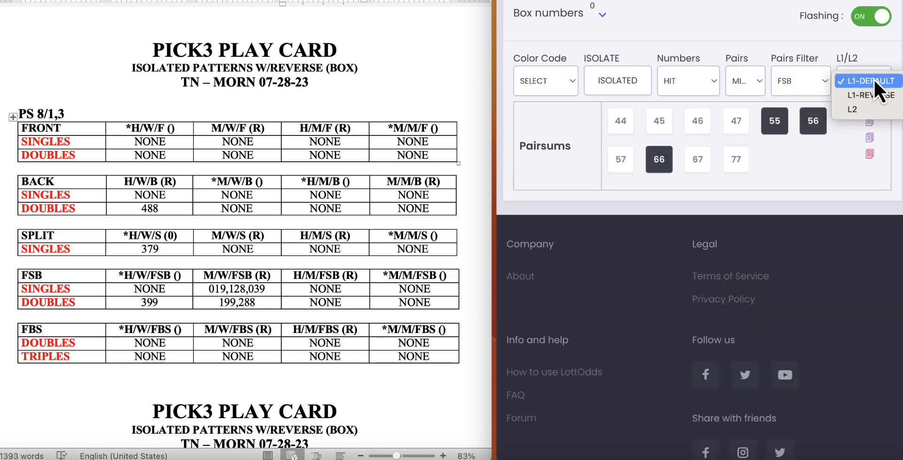
{"action": "left_click", "coordinate": [874, 99]}
{"action": "left_click", "coordinate": [875, 86]}
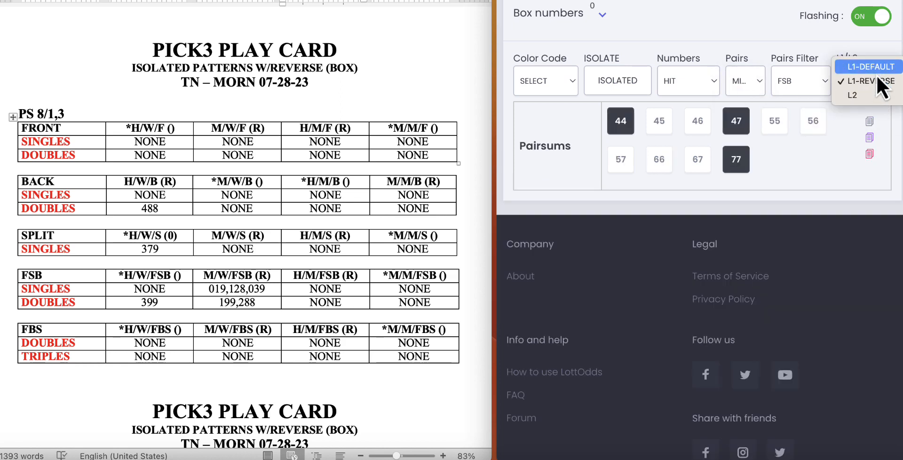
{"action": "left_click", "coordinate": [879, 69]}
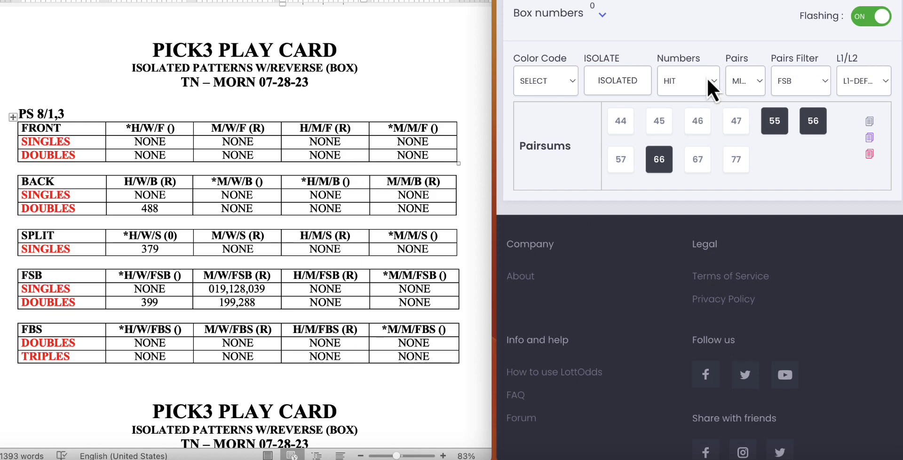
Step: Switch the numbers to MISS with the pairs kept on MISS, and check the FSB results under L1-REVERSE
{"action": "left_click", "coordinate": [706, 77]}
{"action": "left_click", "coordinate": [698, 94]}
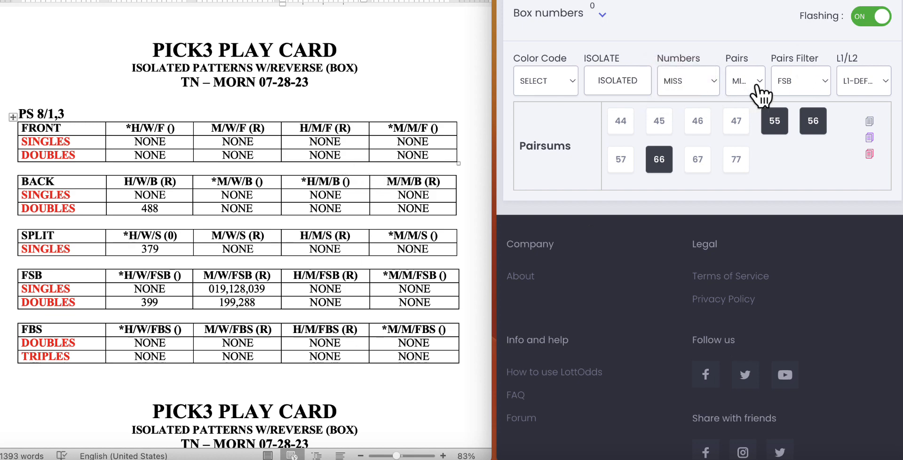
{"action": "left_click", "coordinate": [868, 89]}
{"action": "left_click", "coordinate": [874, 100]}
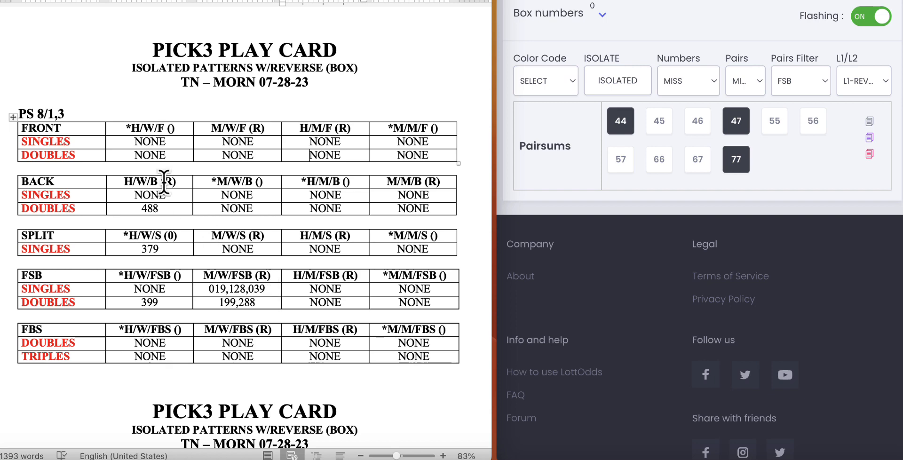
Step: Review the completed PS 8/1,3 play card, its H/W and M/W FSB entries, and the PS 8/2,2 card below it
{"action": "left_click_drag", "start_coordinate": [64, 114], "coordinate": [36, 114]}
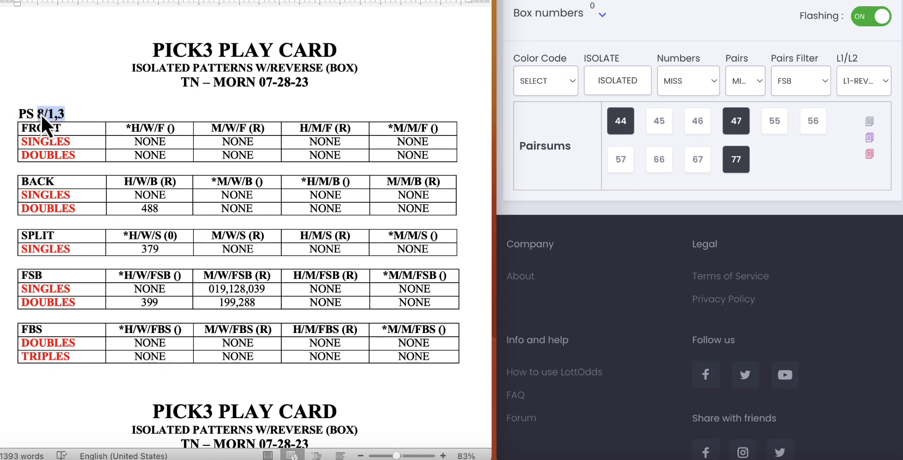
{"action": "left_click_drag", "start_coordinate": [154, 129], "coordinate": [132, 128]}
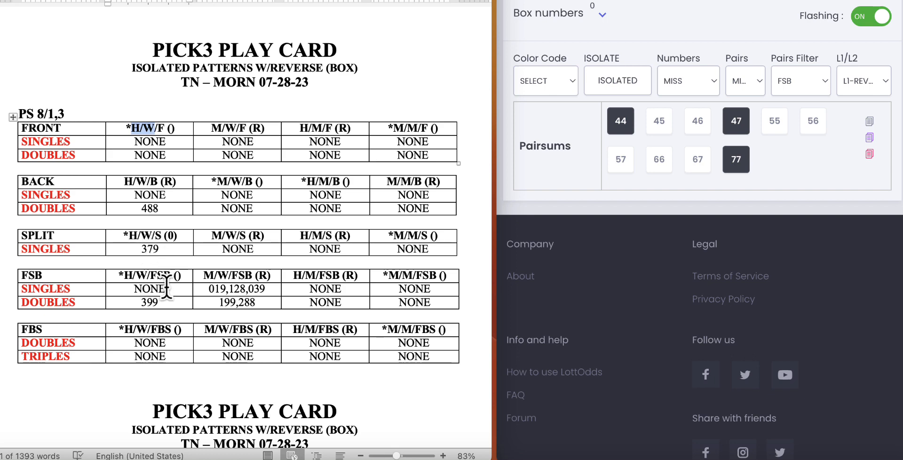
{"action": "left_click_drag", "start_coordinate": [141, 302], "coordinate": [236, 295]}
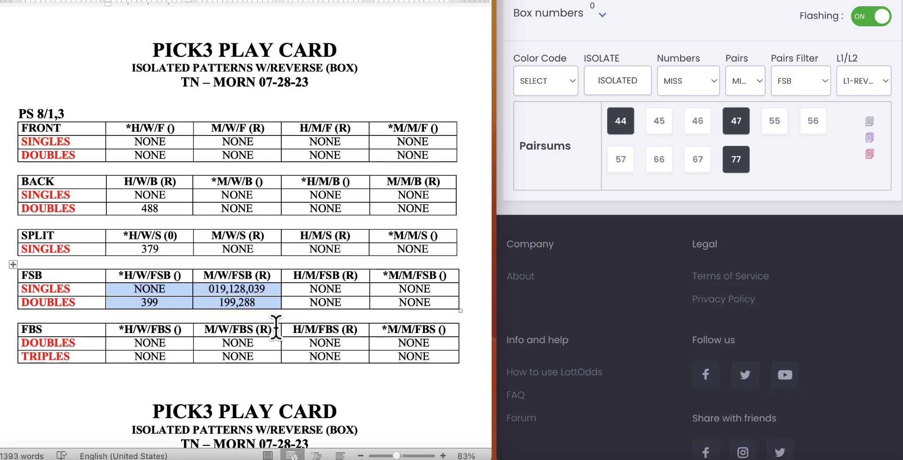
{"action": "left_click", "coordinate": [303, 327]}
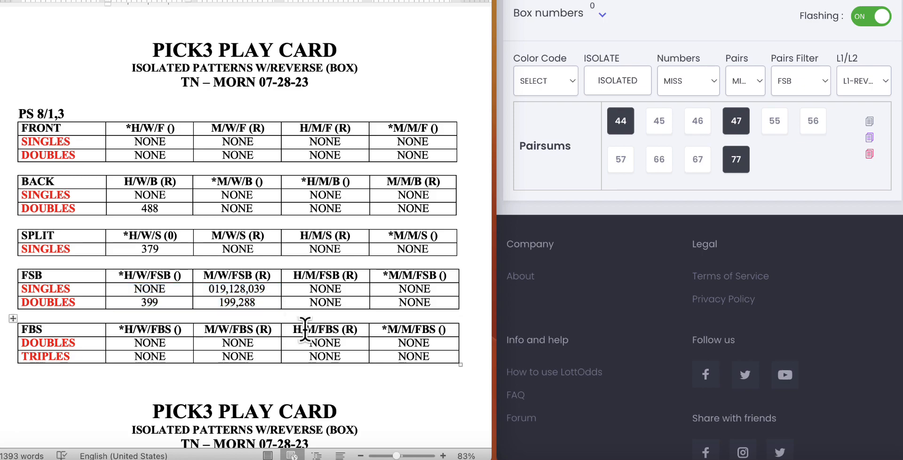
{"action": "scroll", "coordinate": [349, 352], "scroll_direction": "down", "scroll_amount": 1}
{"action": "scroll", "coordinate": [349, 352], "scroll_direction": "down", "scroll_amount": 10}
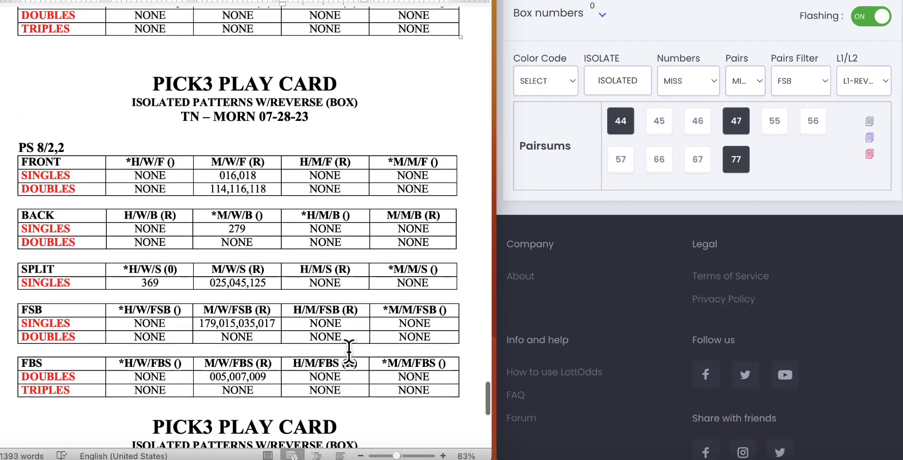
{"action": "scroll", "coordinate": [350, 351], "scroll_direction": "up", "scroll_amount": 10}
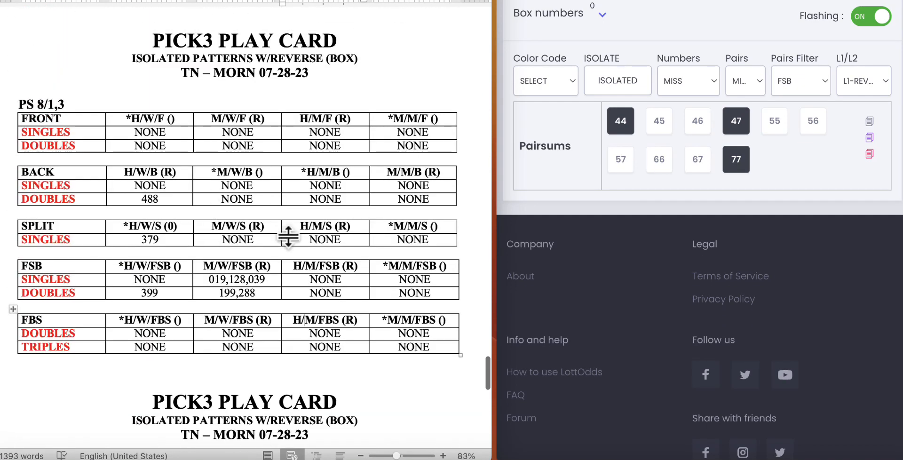
Step: Change the prediction tool's state to Texas for the Pick 3 game
{"action": "scroll", "coordinate": [822, 217], "scroll_direction": "up", "scroll_amount": 2}
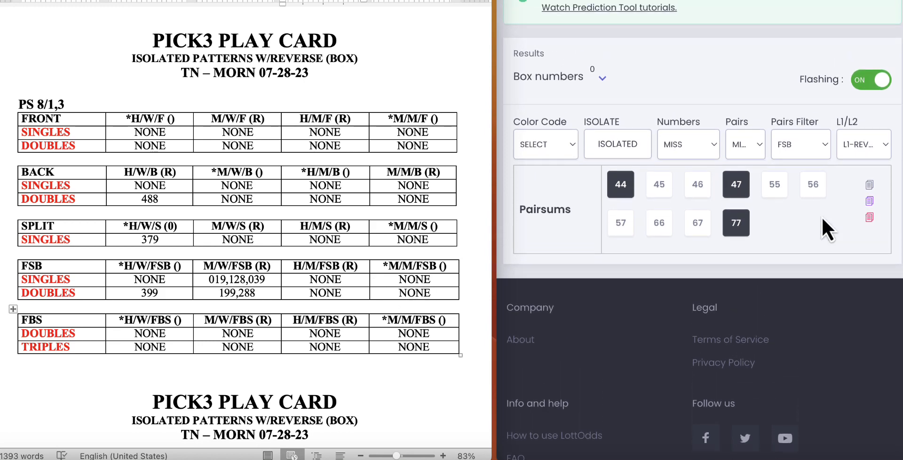
{"action": "scroll", "coordinate": [715, 120], "scroll_direction": "up", "scroll_amount": 3}
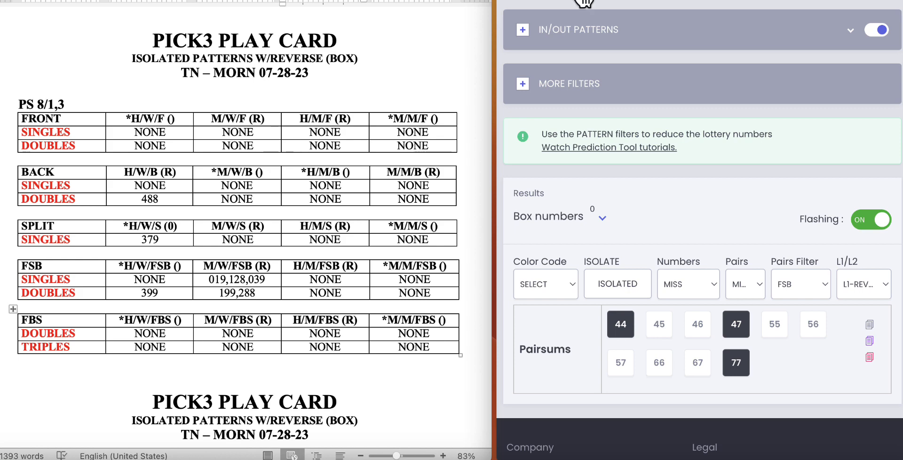
{"action": "scroll", "coordinate": [689, 106], "scroll_direction": "up", "scroll_amount": 10}
{"action": "scroll", "coordinate": [689, 107], "scroll_direction": "down", "scroll_amount": 6}
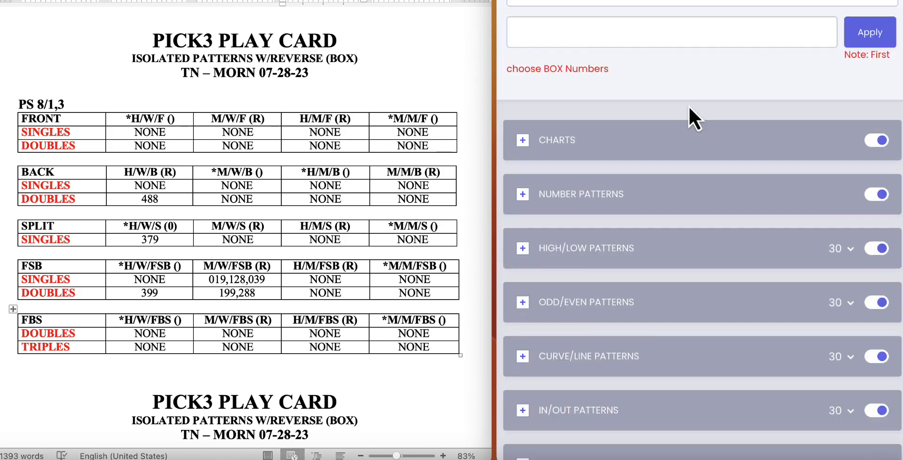
{"action": "scroll", "coordinate": [689, 107], "scroll_direction": "up", "scroll_amount": 6}
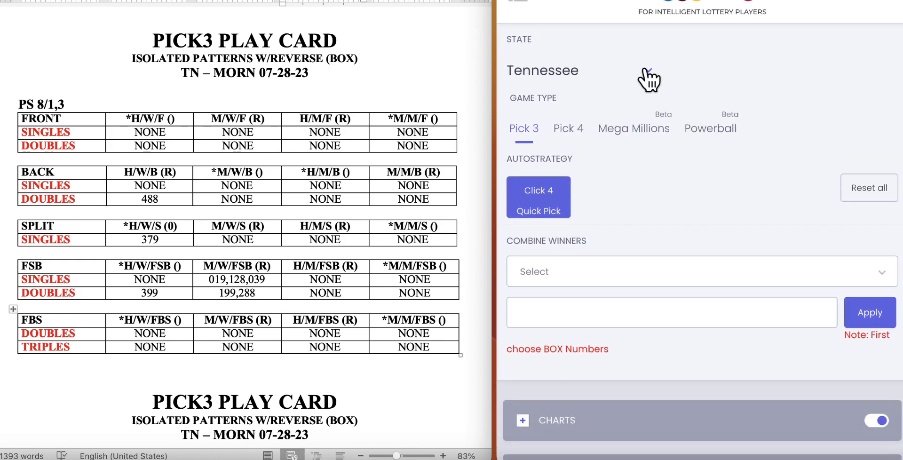
{"action": "left_click", "coordinate": [606, 74]}
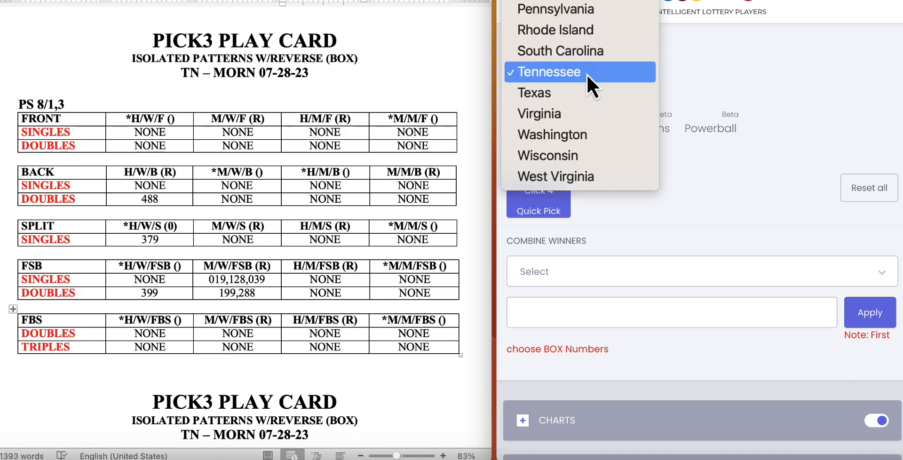
{"action": "left_click", "coordinate": [560, 92]}
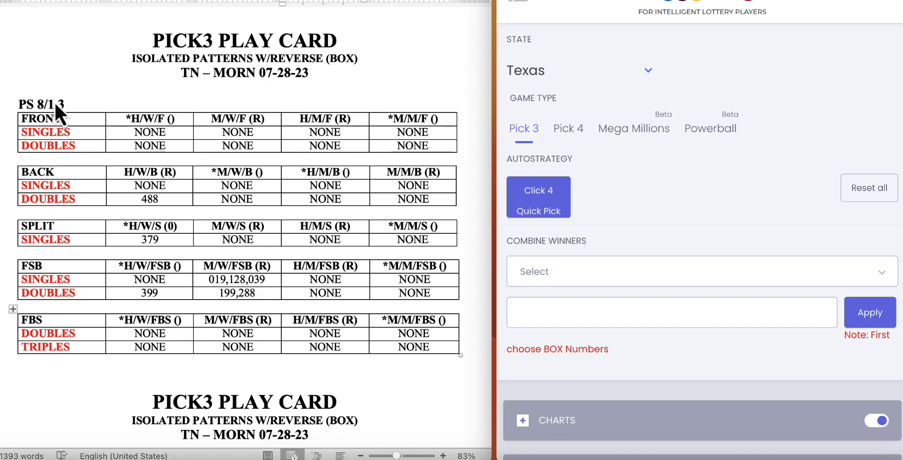
Step: Open the Combine Winners list and examine the pair sum columns and filters for the Texas Pick 3 draws
{"action": "scroll", "coordinate": [746, 162], "scroll_direction": "down", "scroll_amount": 4}
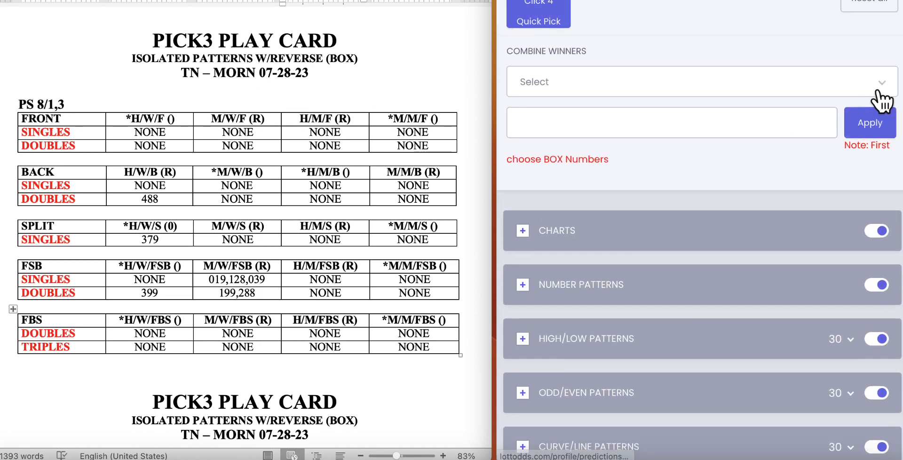
{"action": "left_click", "coordinate": [877, 91]}
{"action": "scroll", "coordinate": [806, 123], "scroll_direction": "right", "scroll_amount": 2}
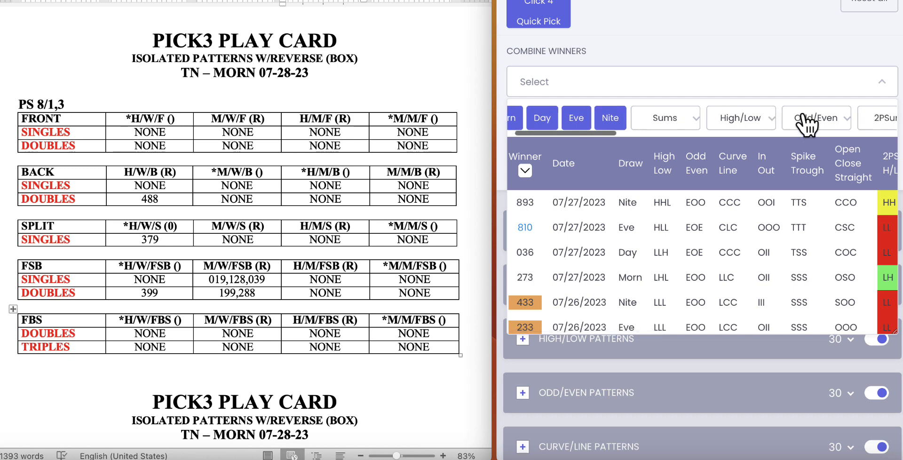
{"action": "scroll", "coordinate": [806, 123], "scroll_direction": "right", "scroll_amount": 3}
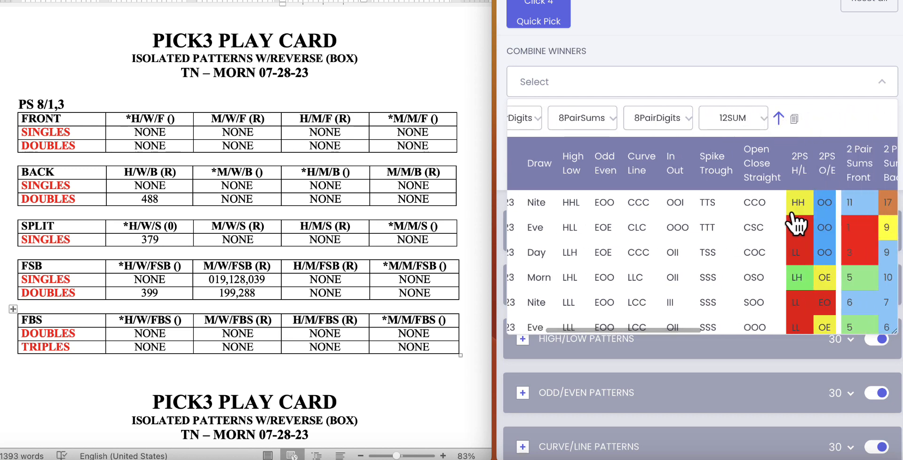